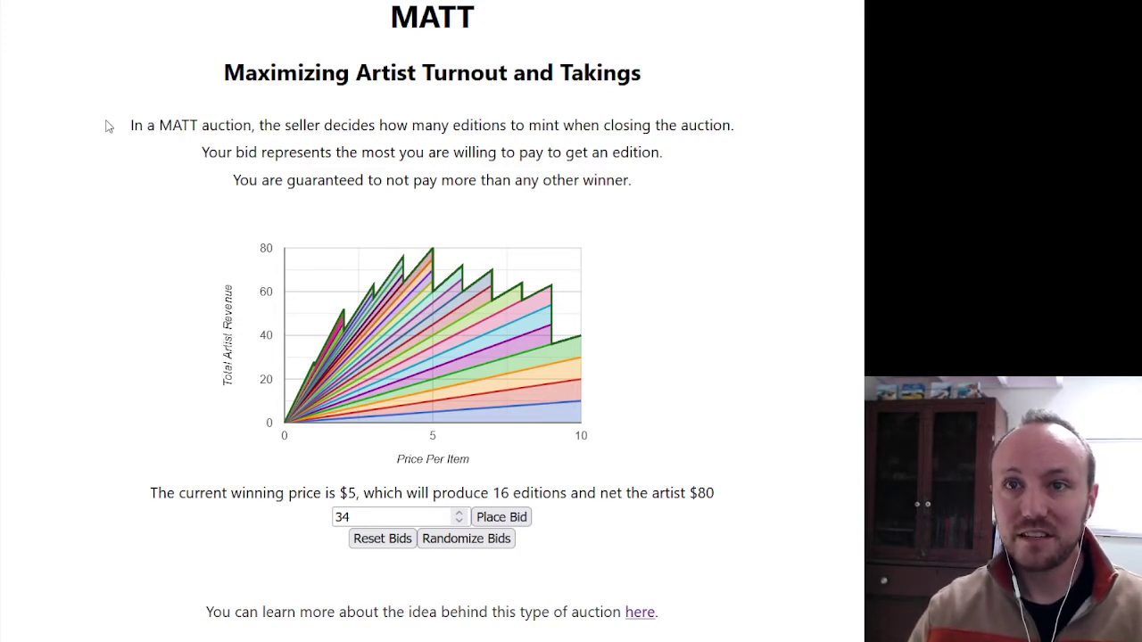
# Highlight the explanatory sentences about minting editions, what a bid represents, and not overpaying.
pyautogui.moveTo(107, 126); pyautogui.dragTo(110, 145)
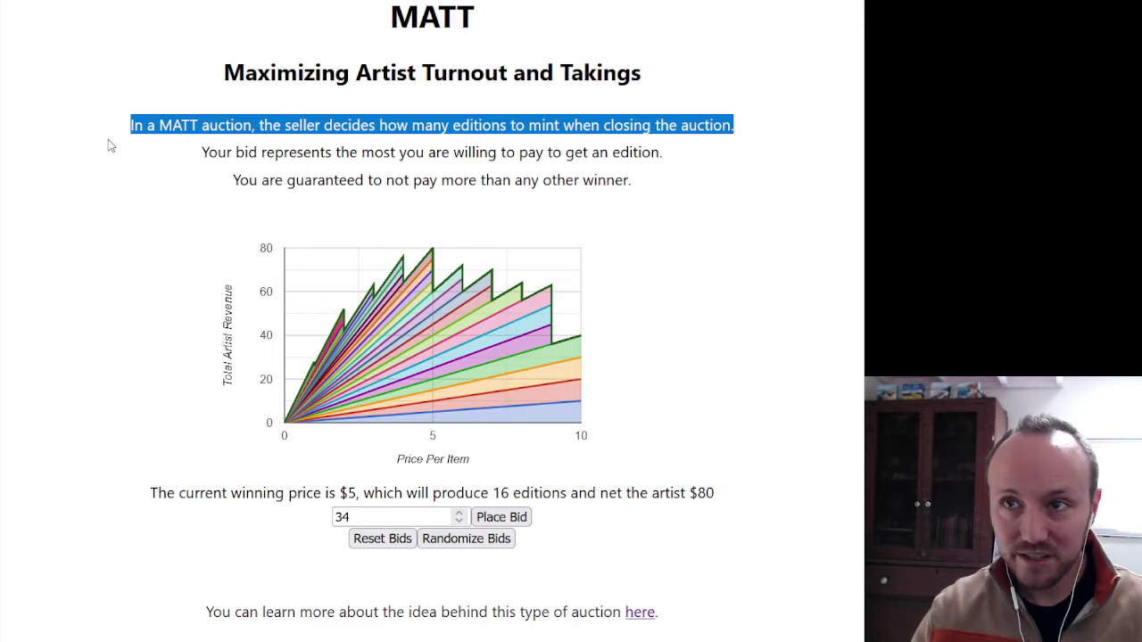
pyautogui.click(177, 161)
pyautogui.moveTo(172, 171); pyautogui.dragTo(191, 178)
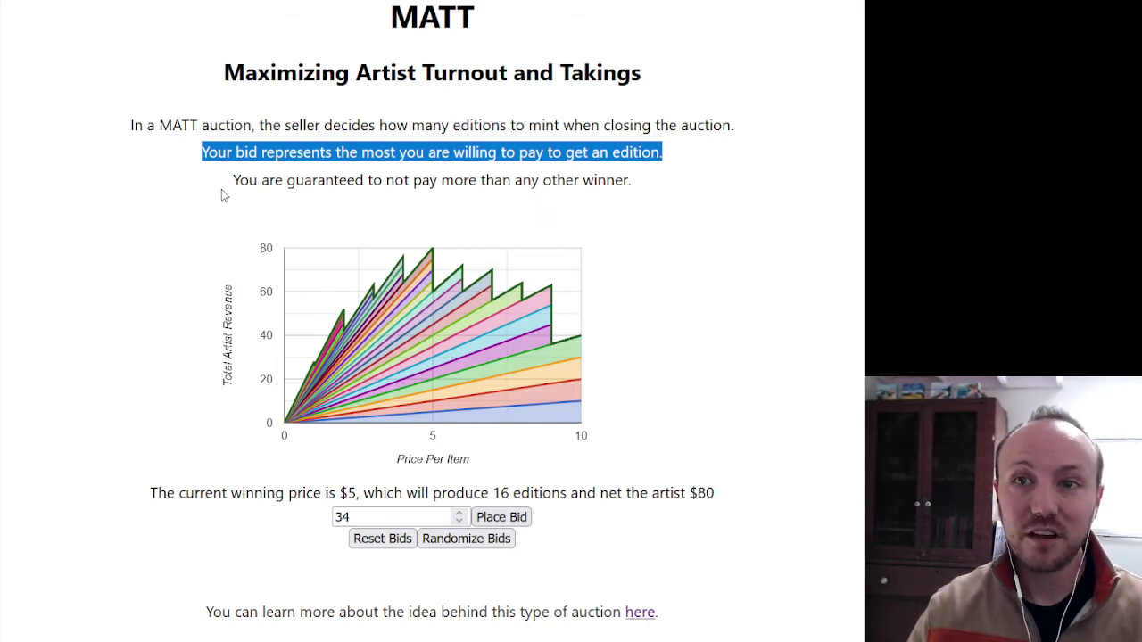
pyautogui.moveTo(221, 190); pyautogui.dragTo(224, 203)
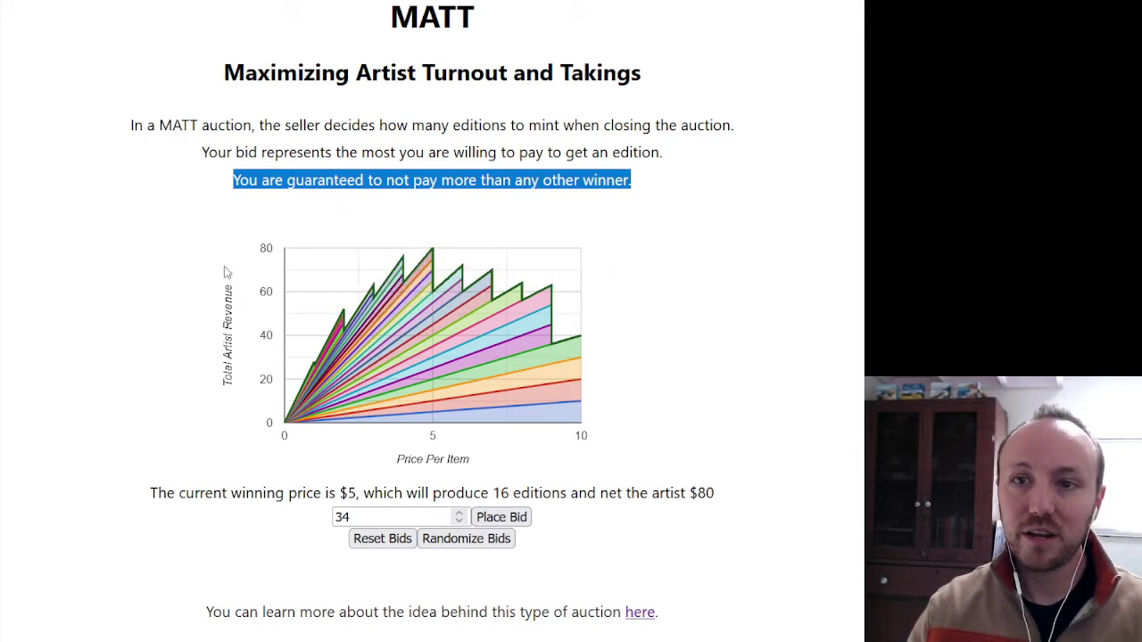
# Highlight the winning-price sentence and the editions and artist net figures.
pyautogui.moveTo(598, 407)
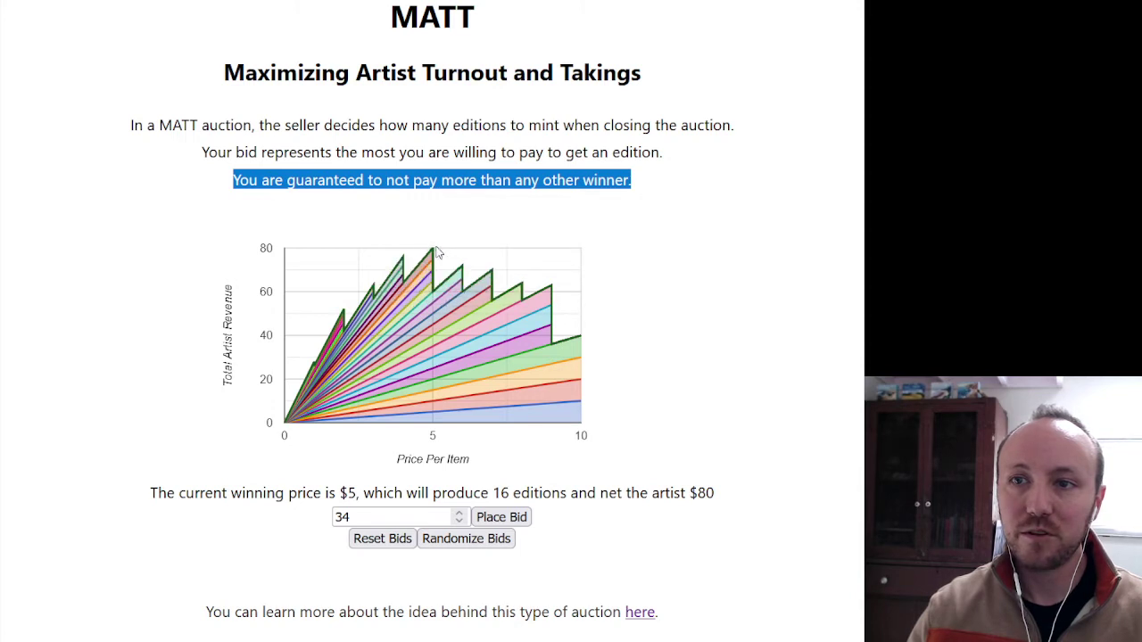
pyautogui.moveTo(431, 256)
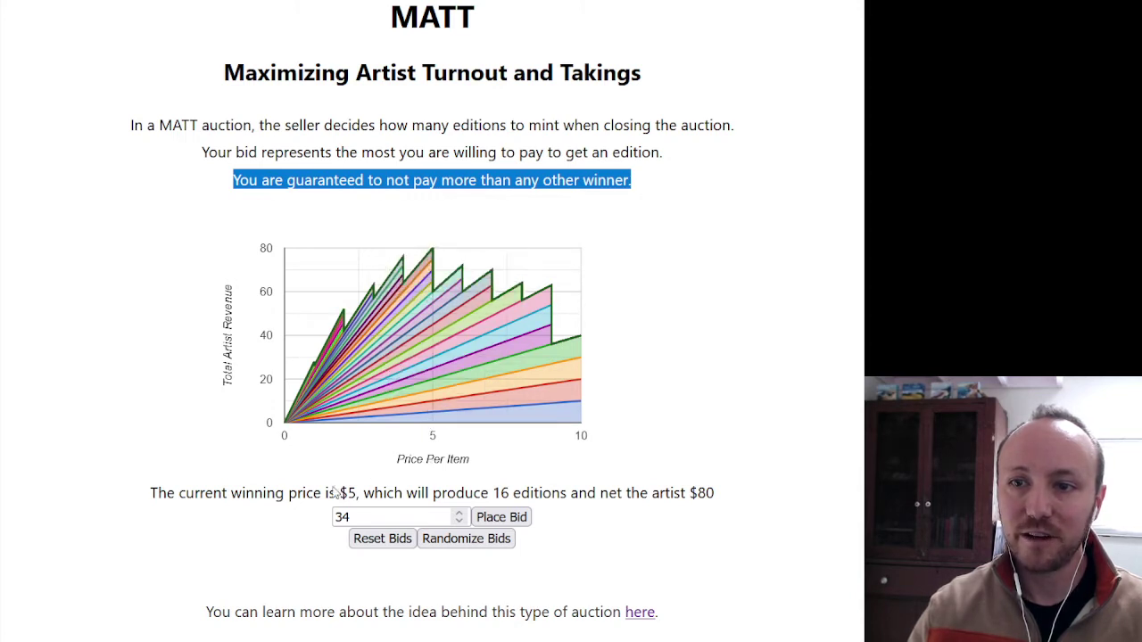
pyautogui.moveTo(167, 496); pyautogui.dragTo(513, 506)
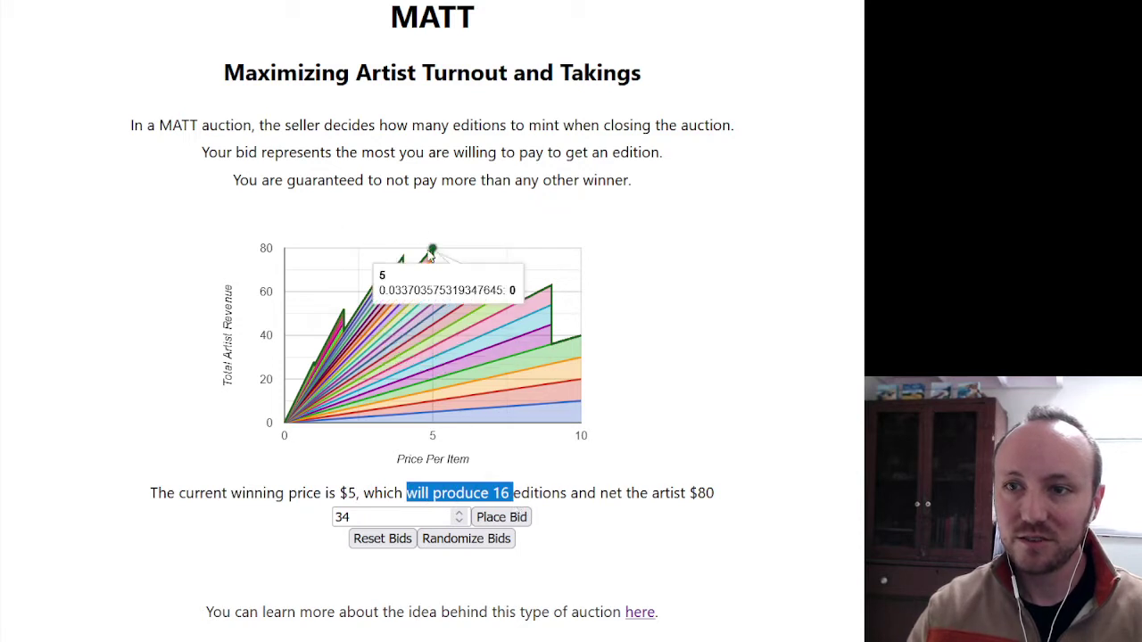
pyautogui.moveTo(437, 358)
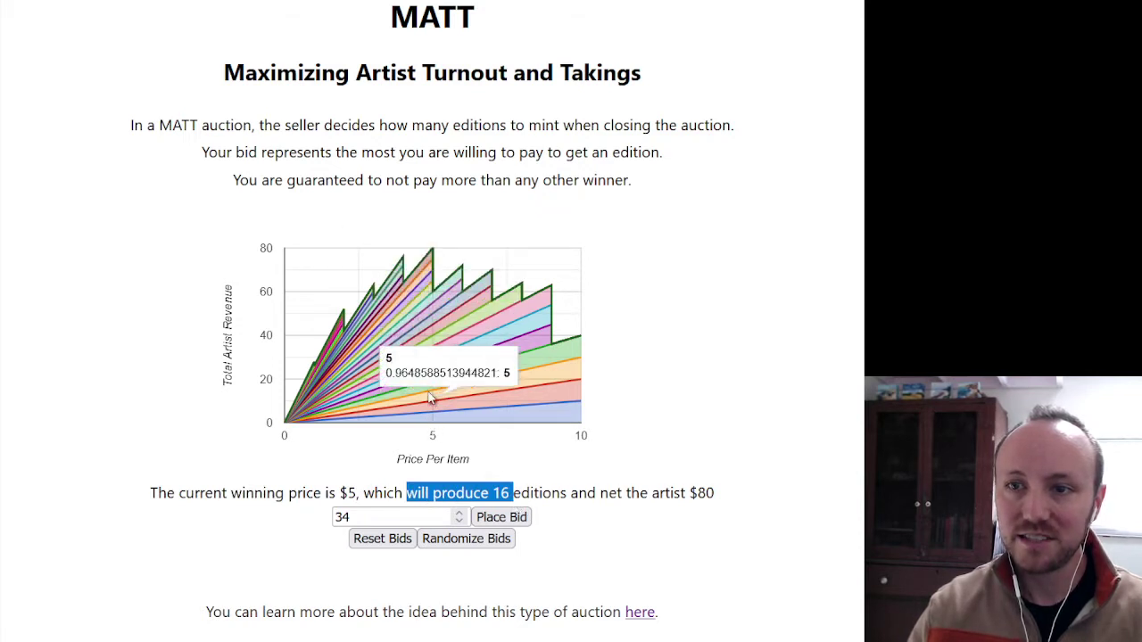
pyautogui.moveTo(432, 250)
pyautogui.moveTo(532, 493); pyautogui.dragTo(714, 495)
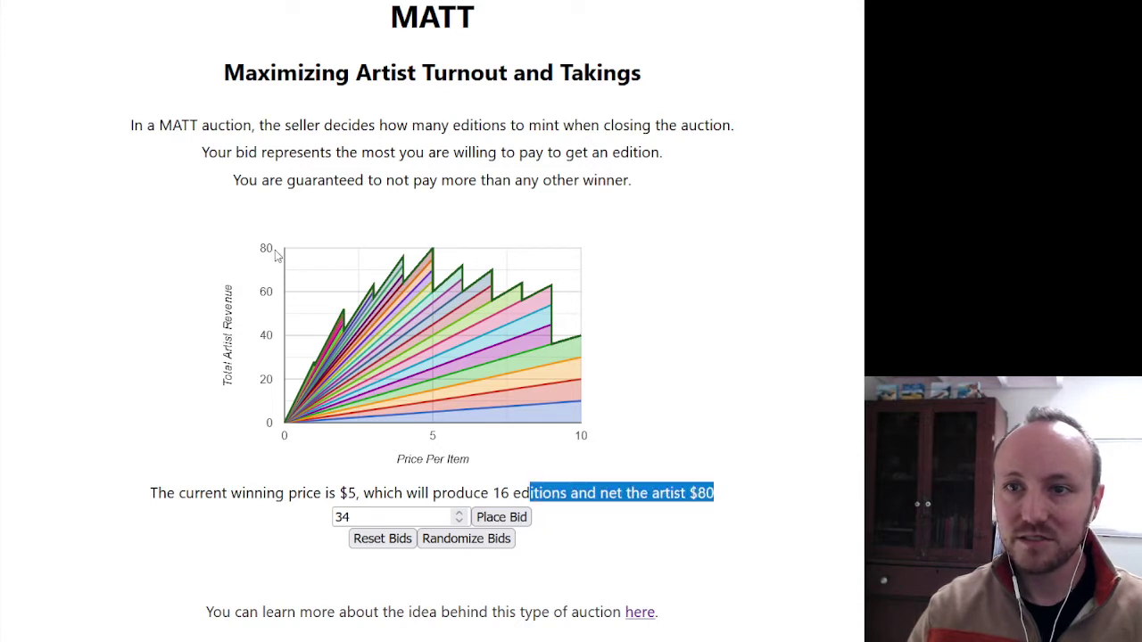
pyautogui.moveTo(433, 255)
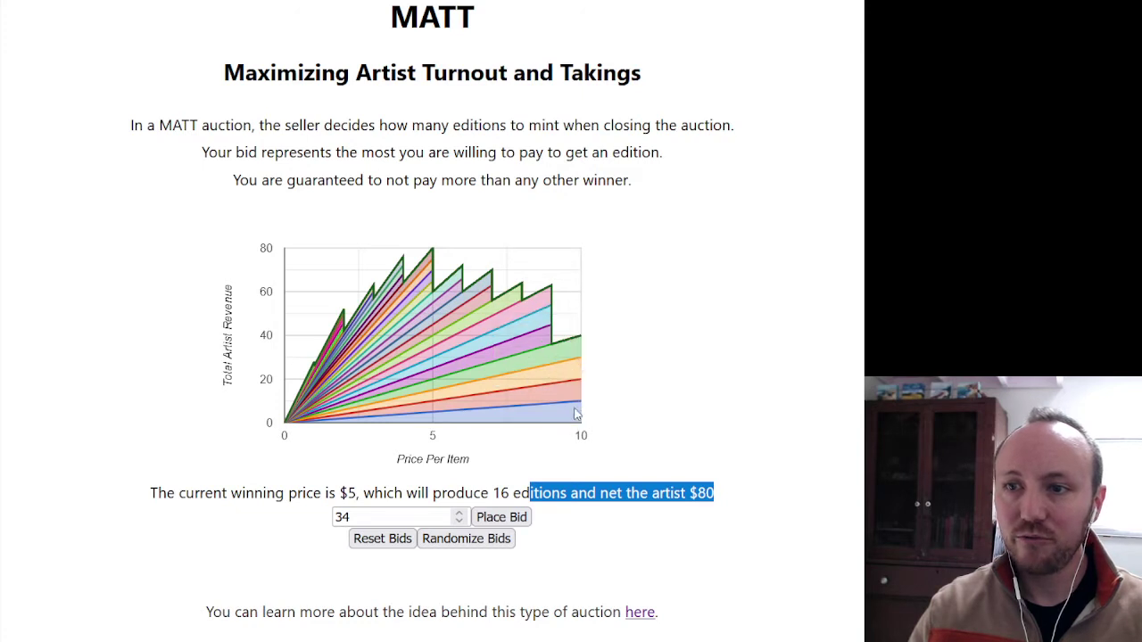
pyautogui.moveTo(581, 336)
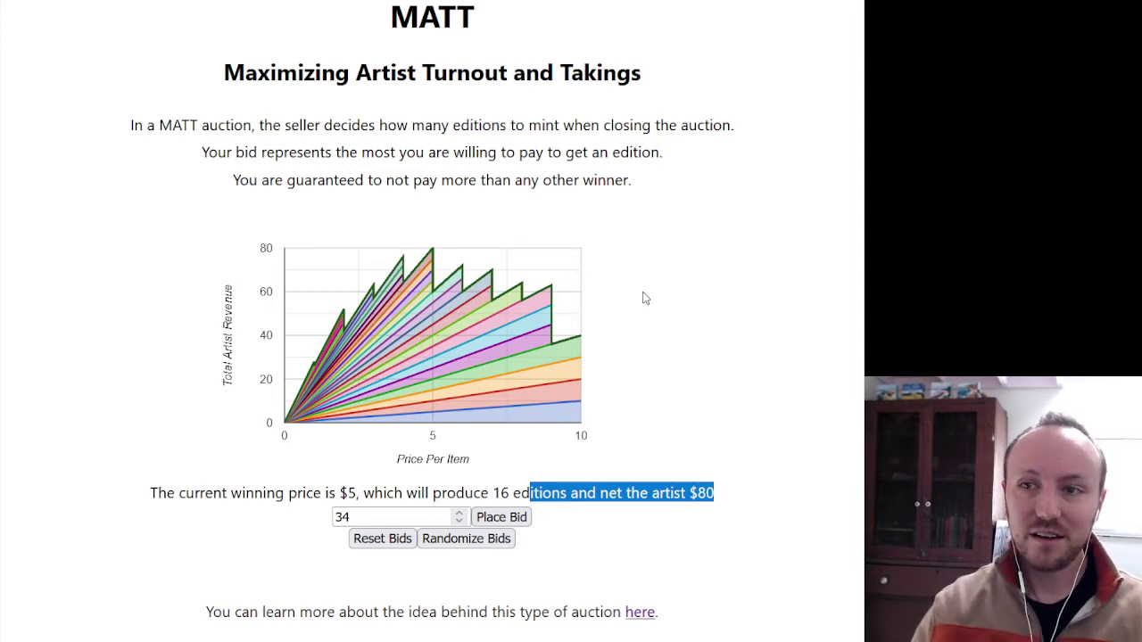
# Replace the bid amount 34 with 100 and place the $100 bid.
pyautogui.moveTo(580, 412)
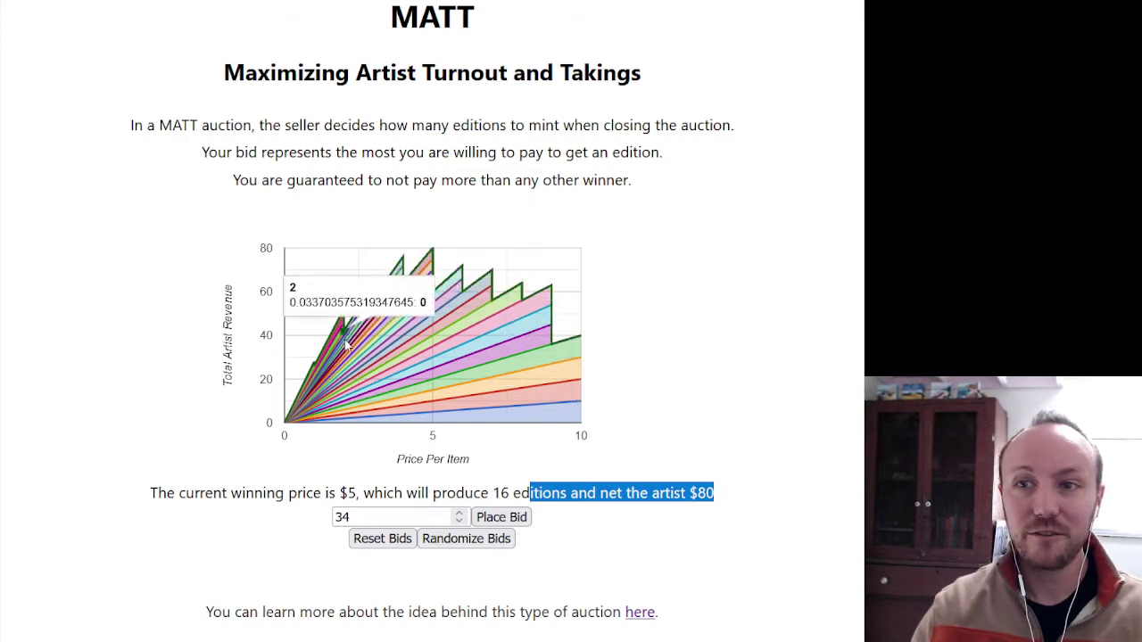
pyautogui.moveTo(434, 364)
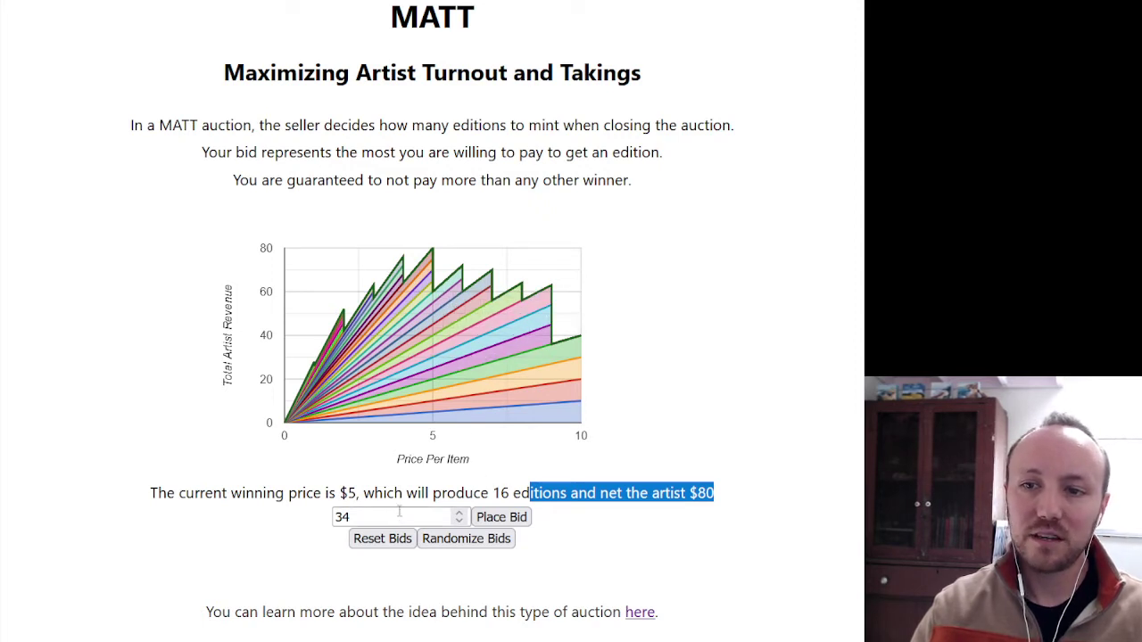
pyautogui.doubleClick(426, 518)
pyautogui.write('100')
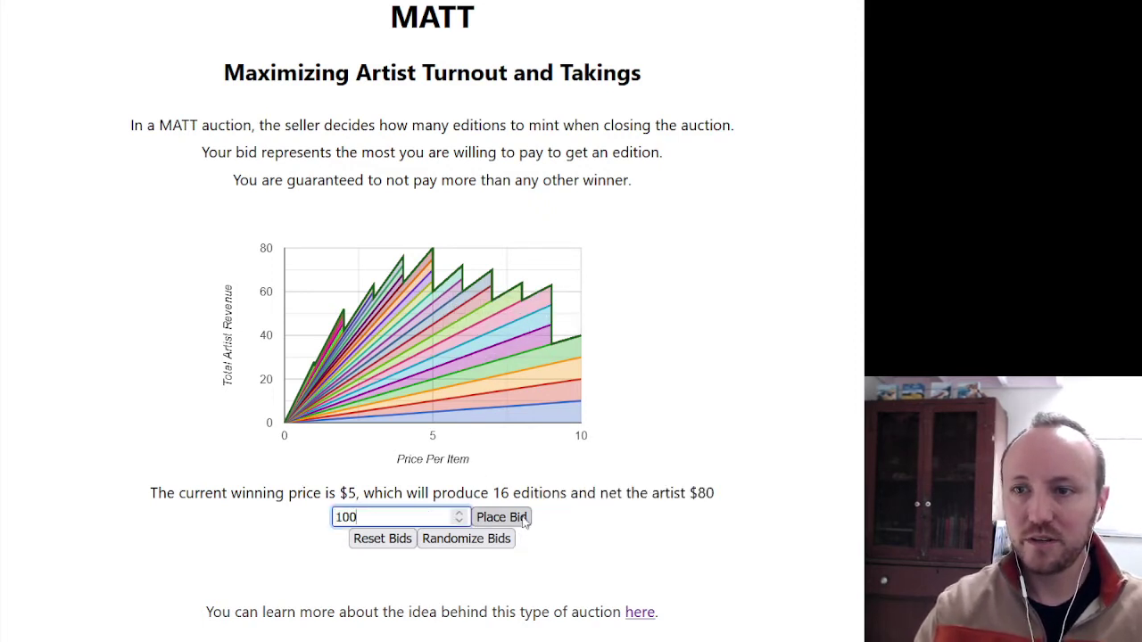
pyautogui.click(501, 518)
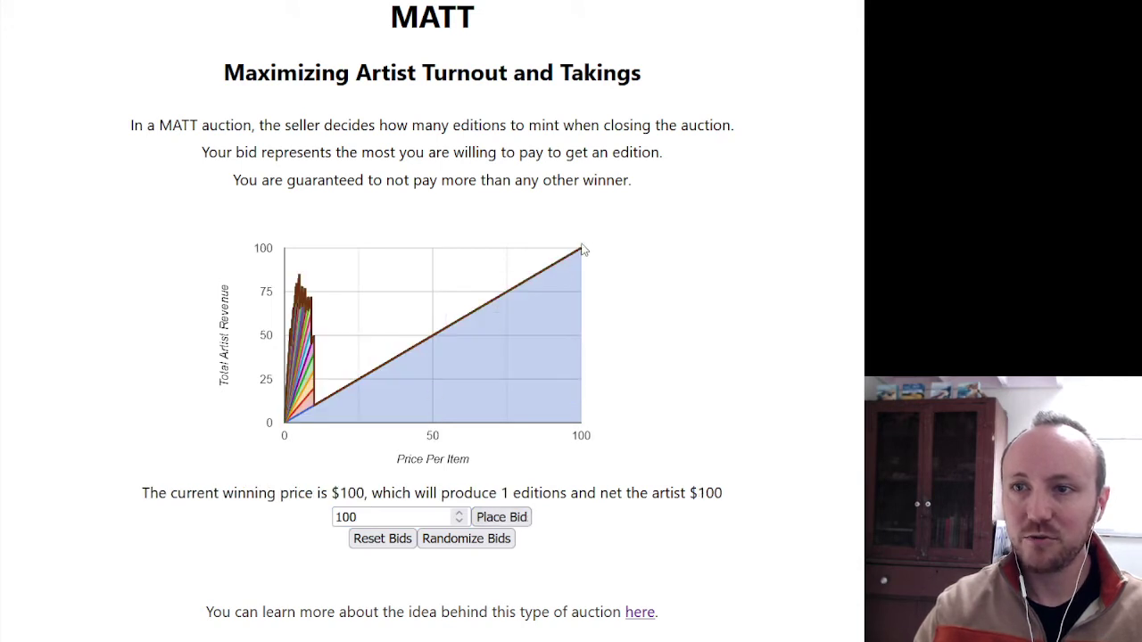
pyautogui.moveTo(299, 276)
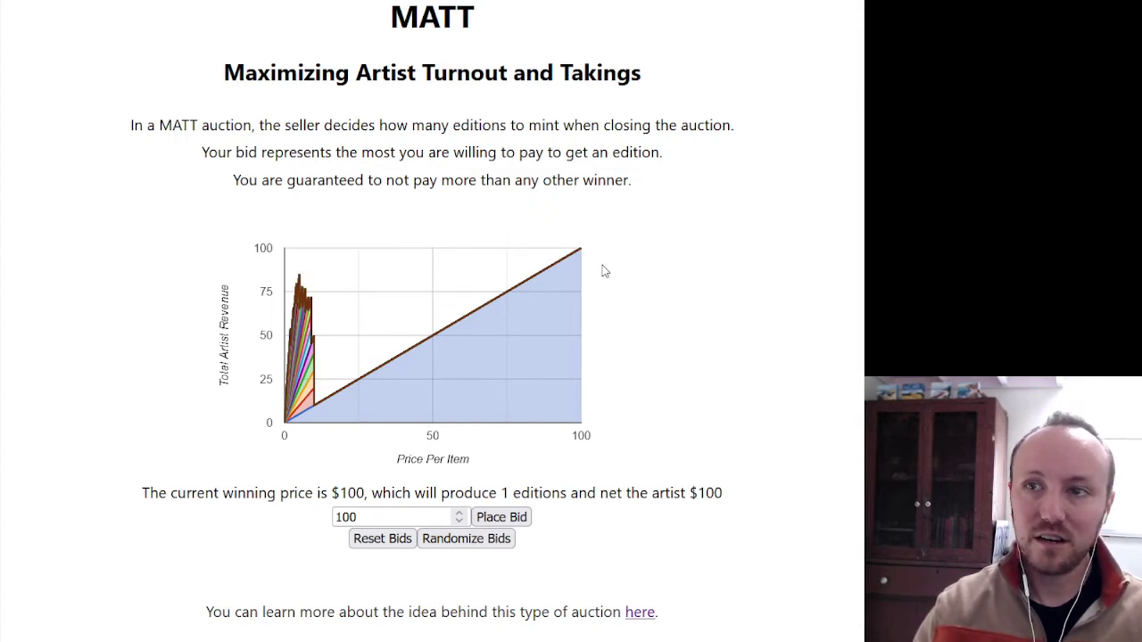
pyautogui.moveTo(577, 256)
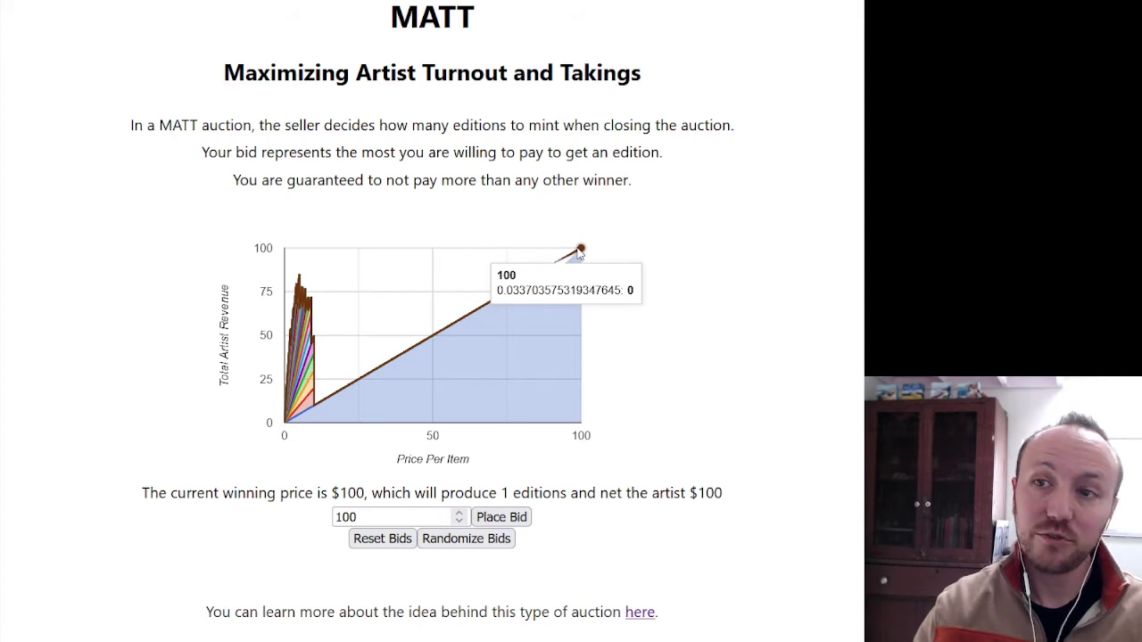
# Replace the bid amount 100 with 51 and place the bid.
pyautogui.click(360, 514)
pyautogui.moveTo(359, 513); pyautogui.dragTo(296, 516)
pyautogui.write('51')
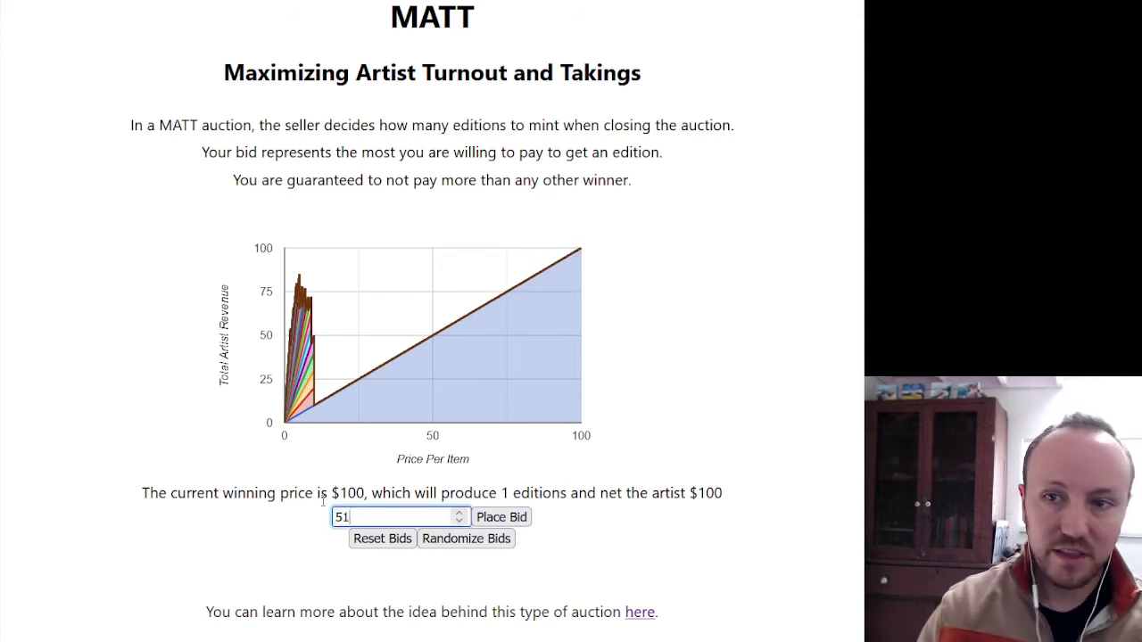
pyautogui.click(510, 524)
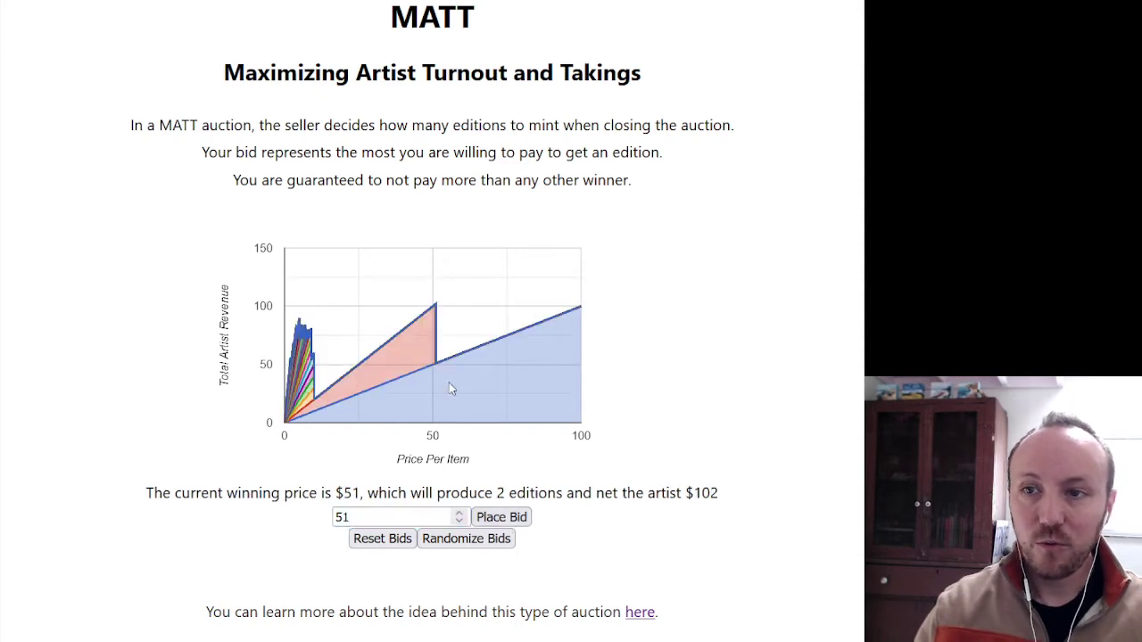
# Highlight and then clear the winning-price sentence showing $51, 2 editions, $102.
pyautogui.moveTo(440, 308)
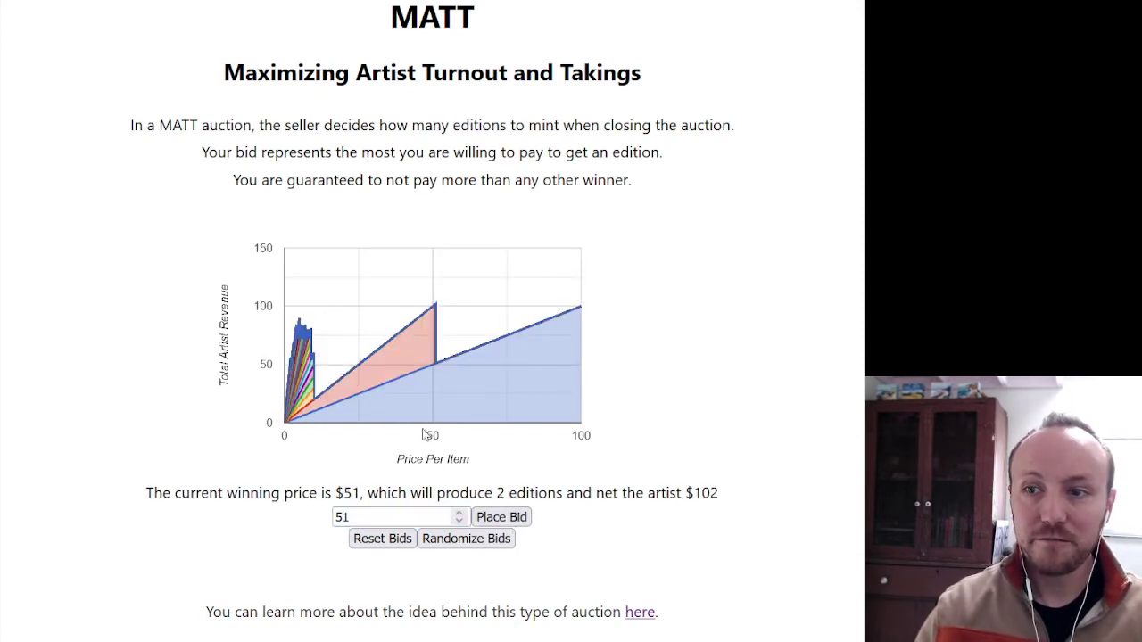
pyautogui.moveTo(732, 501); pyautogui.dragTo(98, 520)
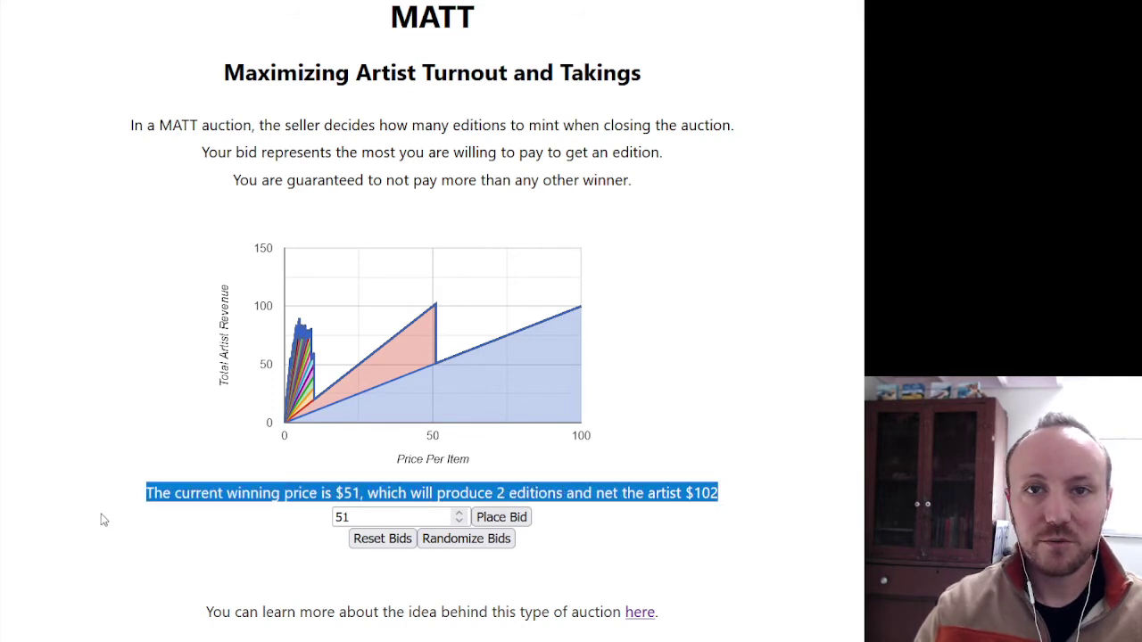
pyautogui.click(103, 519)
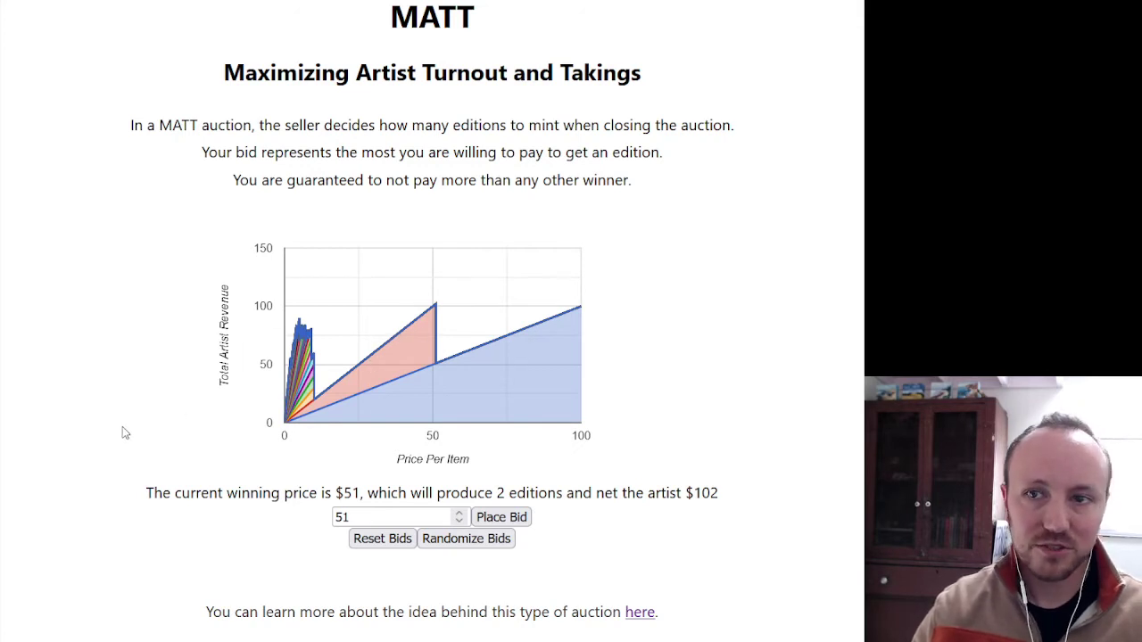
# Replace the bid amount with 75 and place the bid.
pyautogui.doubleClick(371, 517)
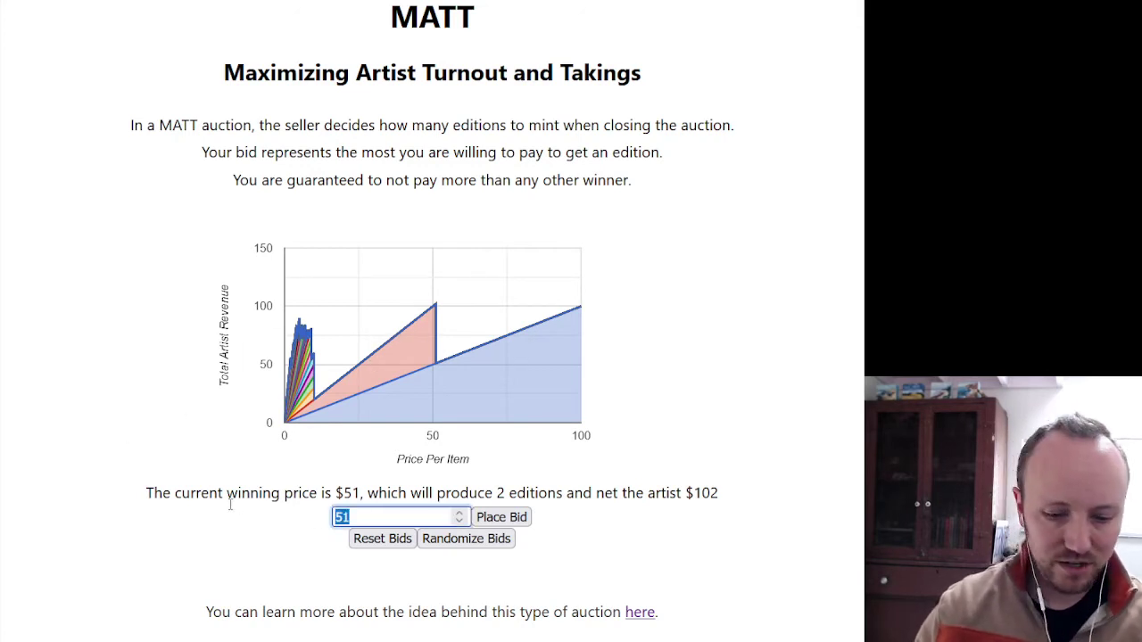
pyautogui.write('75')
pyautogui.click(502, 517)
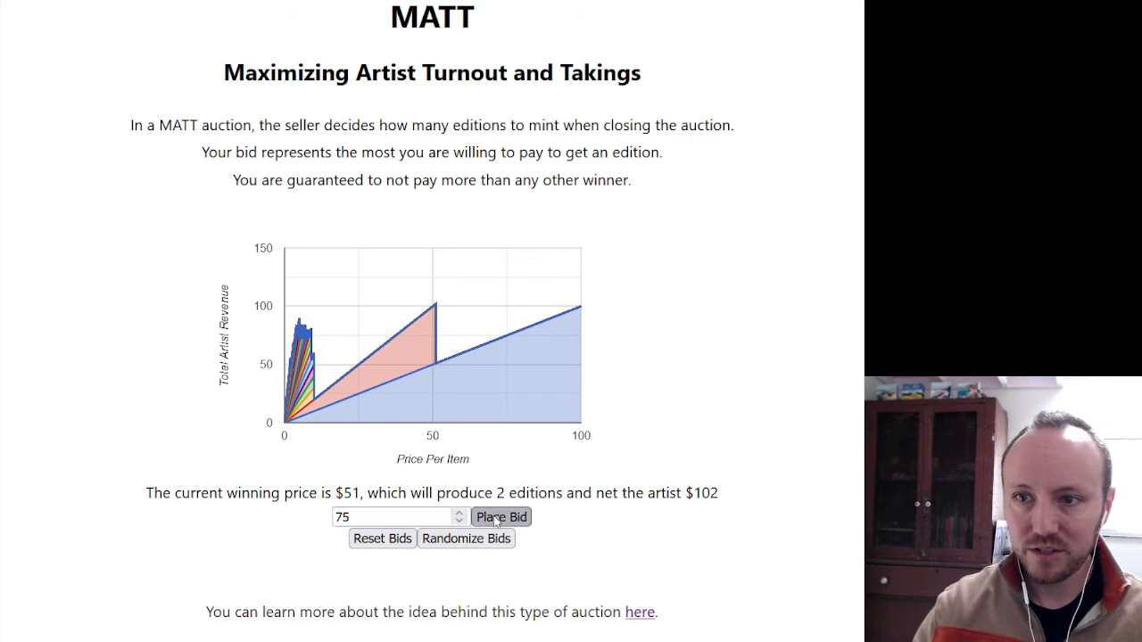
pyautogui.moveTo(510, 295)
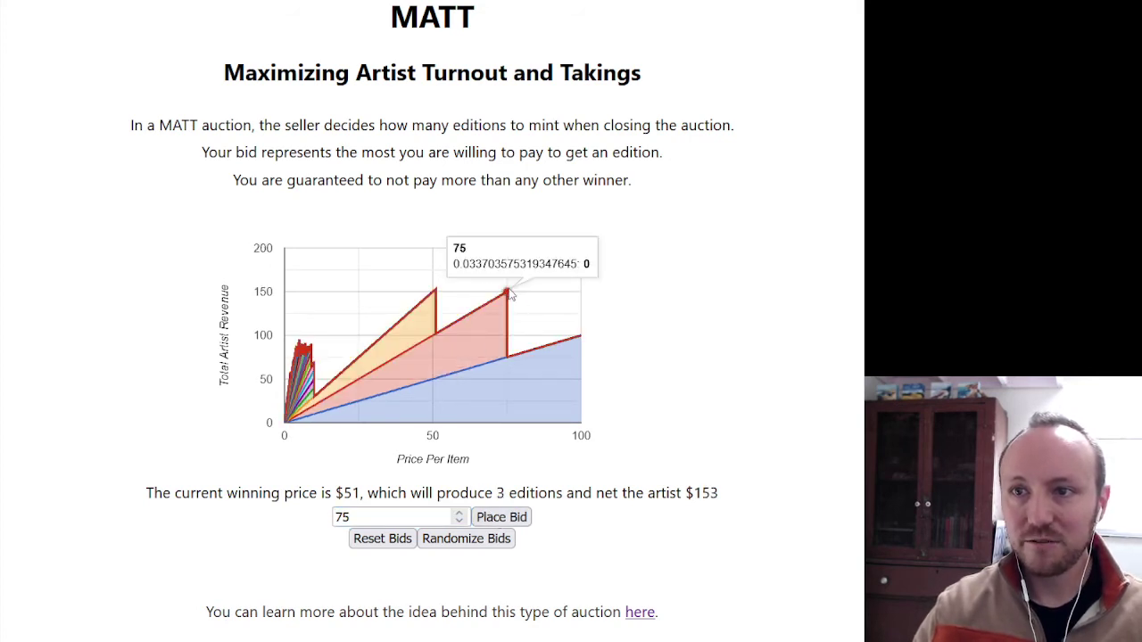
pyautogui.moveTo(433, 293)
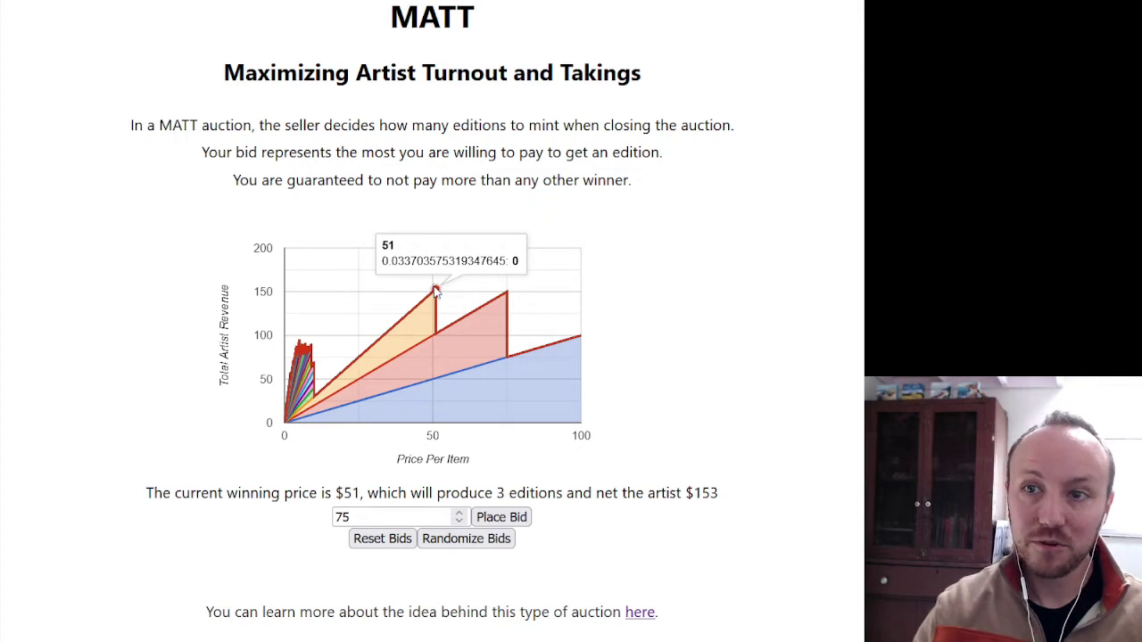
# Highlight and then clear the artist's $153 net revenue figure.
pyautogui.moveTo(686, 493); pyautogui.dragTo(721, 496)
pyautogui.click(722, 502)
pyautogui.click(714, 496)
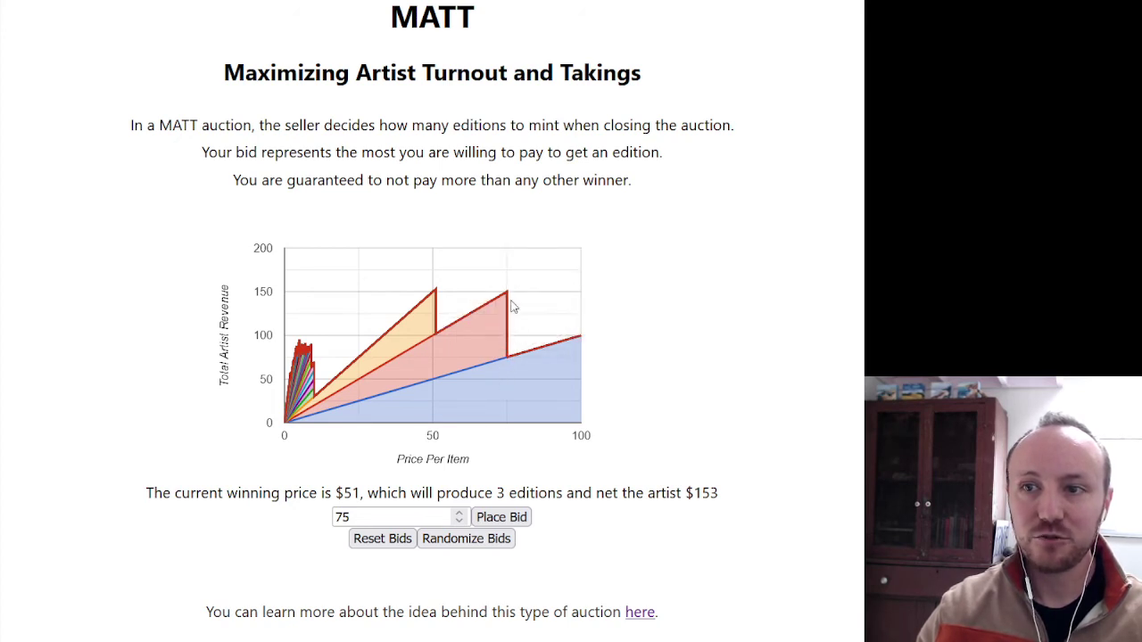
pyautogui.moveTo(438, 291)
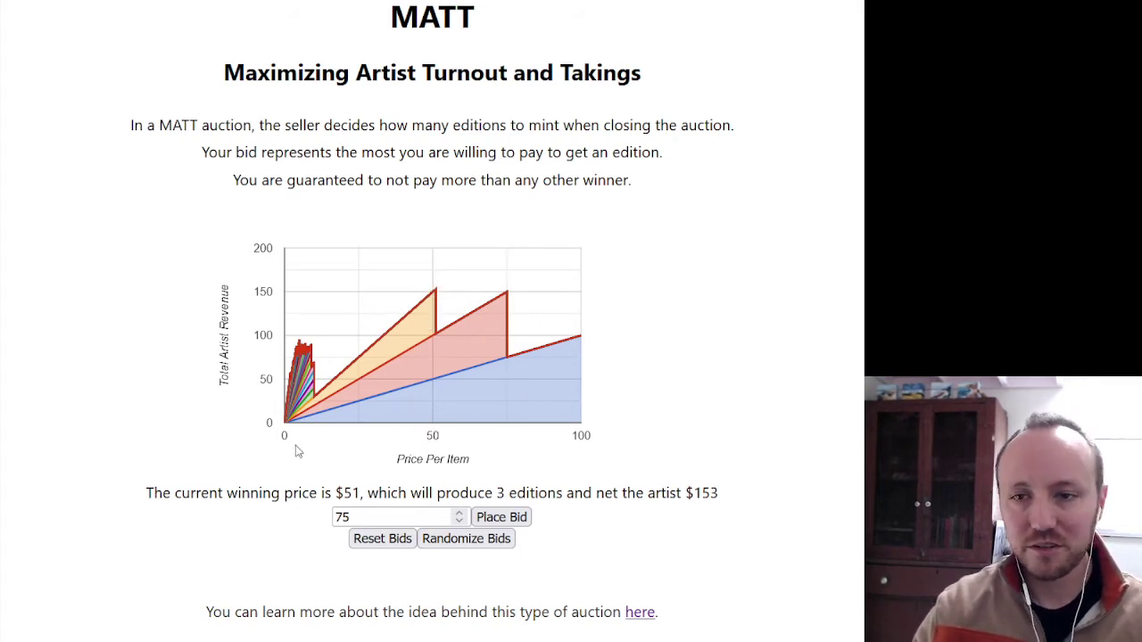
pyautogui.moveTo(305, 345)
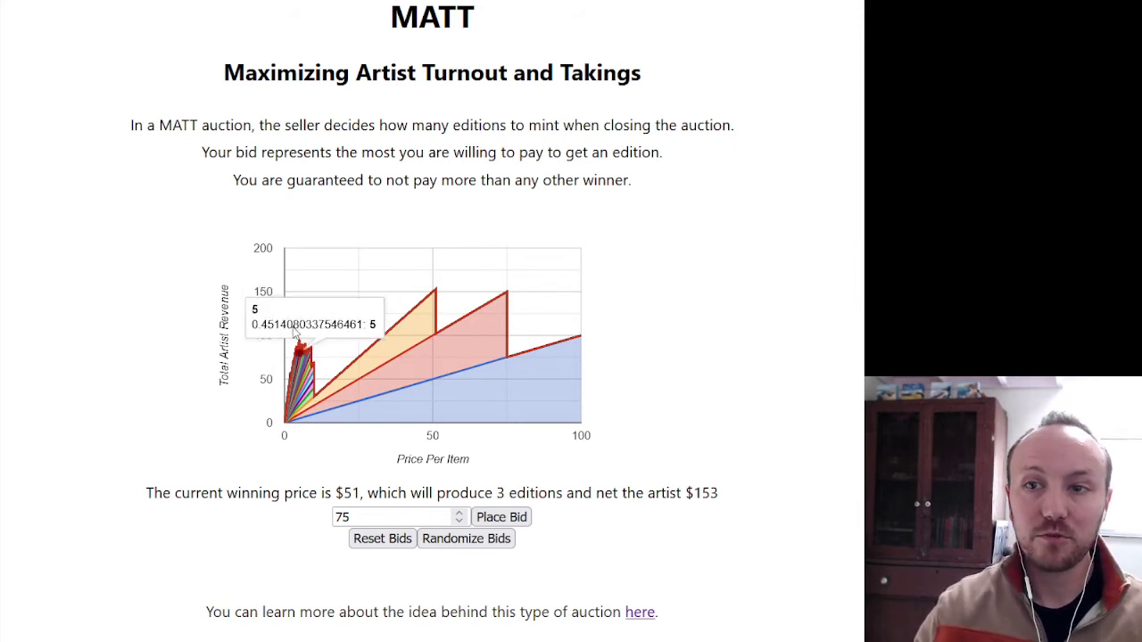
# Randomize the bids repeatedly until the result shows $6, 12 editions, $72.
pyautogui.click(455, 545)
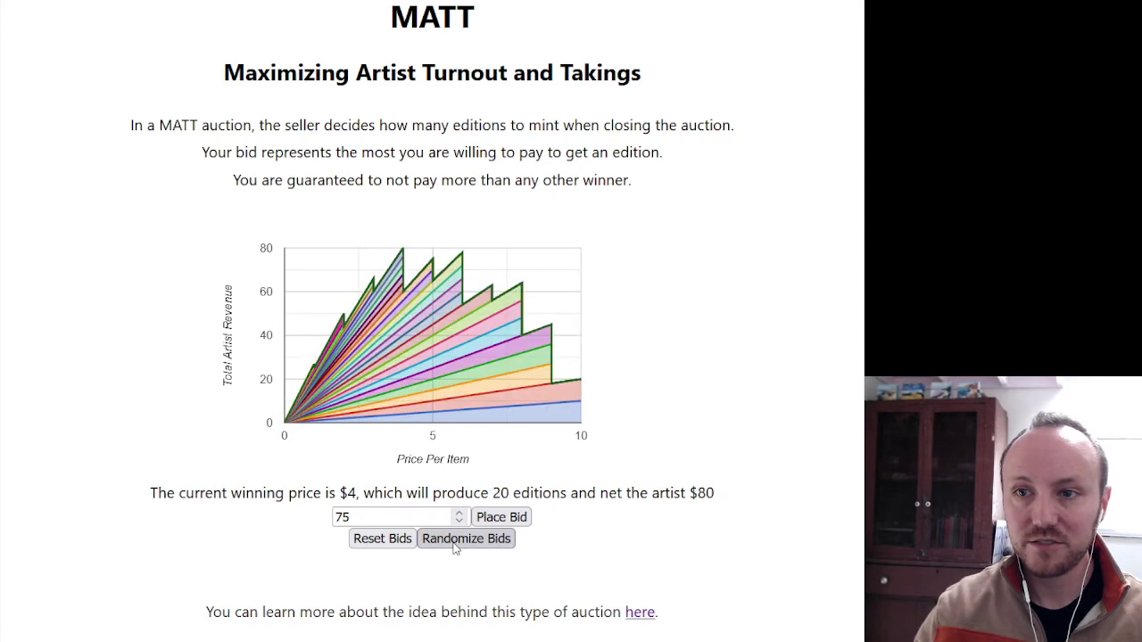
pyautogui.click(455, 540)
pyautogui.click(455, 540)
pyautogui.click(455, 539)
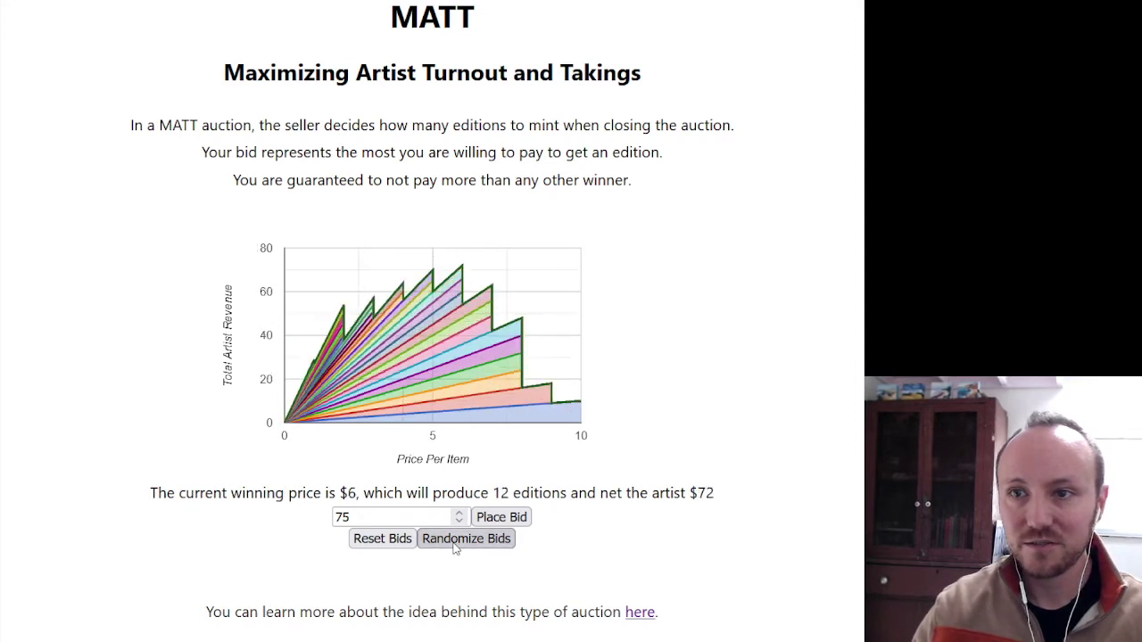
pyautogui.click(454, 541)
pyautogui.click(454, 541)
pyautogui.click(454, 541)
pyautogui.click(454, 540)
pyautogui.click(454, 547)
pyautogui.click(454, 547)
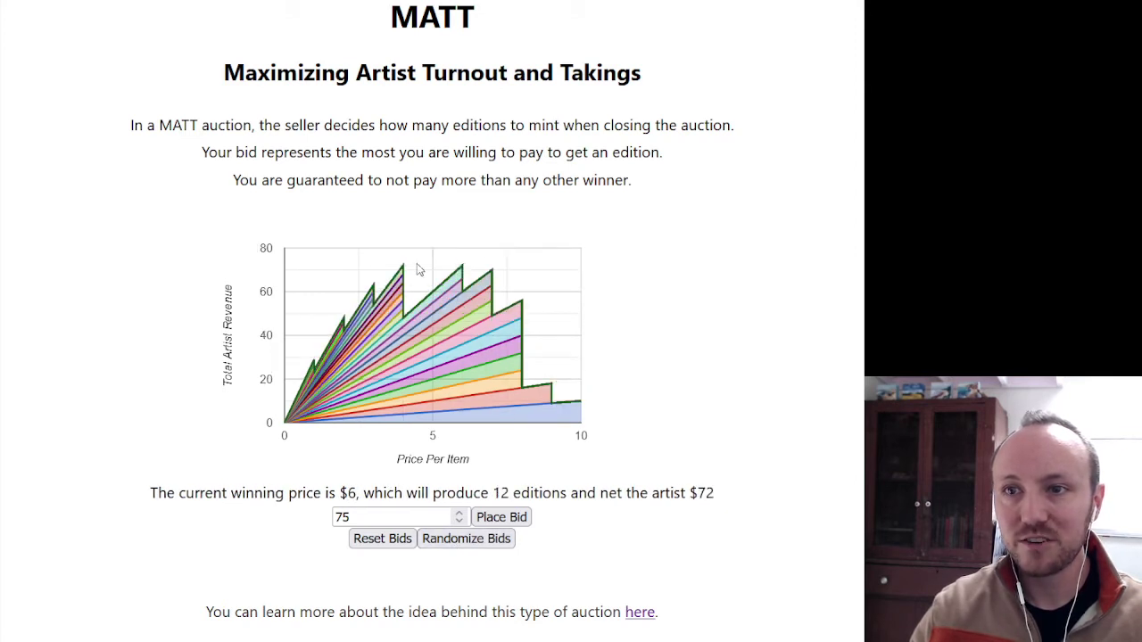
# Highlight and then clear the artist's $72 net revenue figure.
pyautogui.moveTo(405, 269)
pyautogui.moveTo(474, 276)
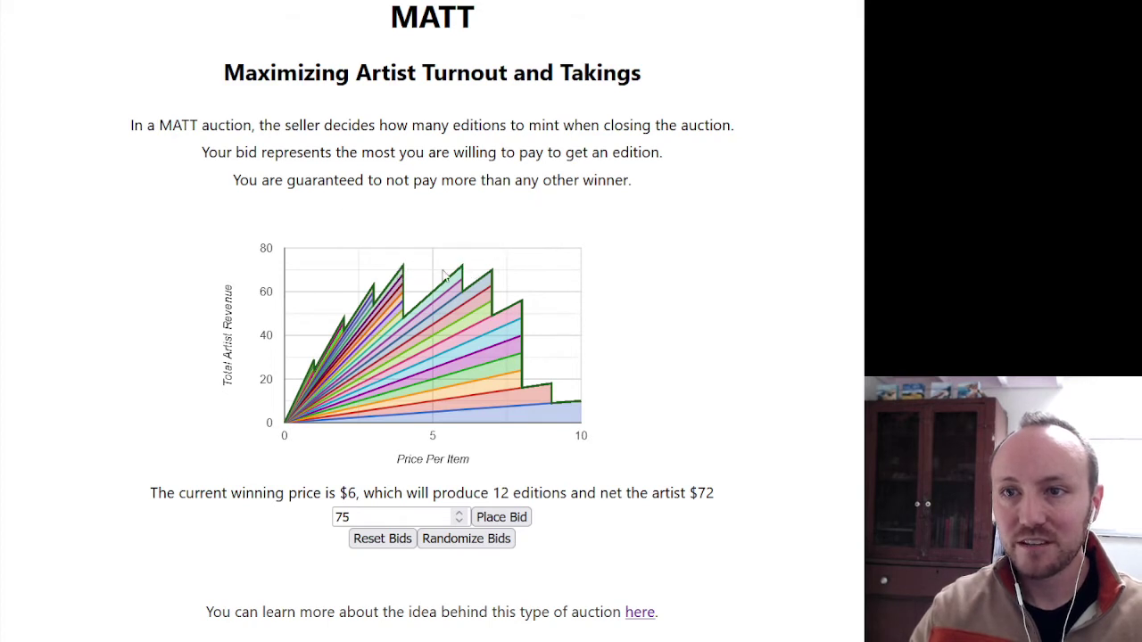
pyautogui.moveTo(724, 514); pyautogui.dragTo(660, 493)
pyautogui.click(744, 471)
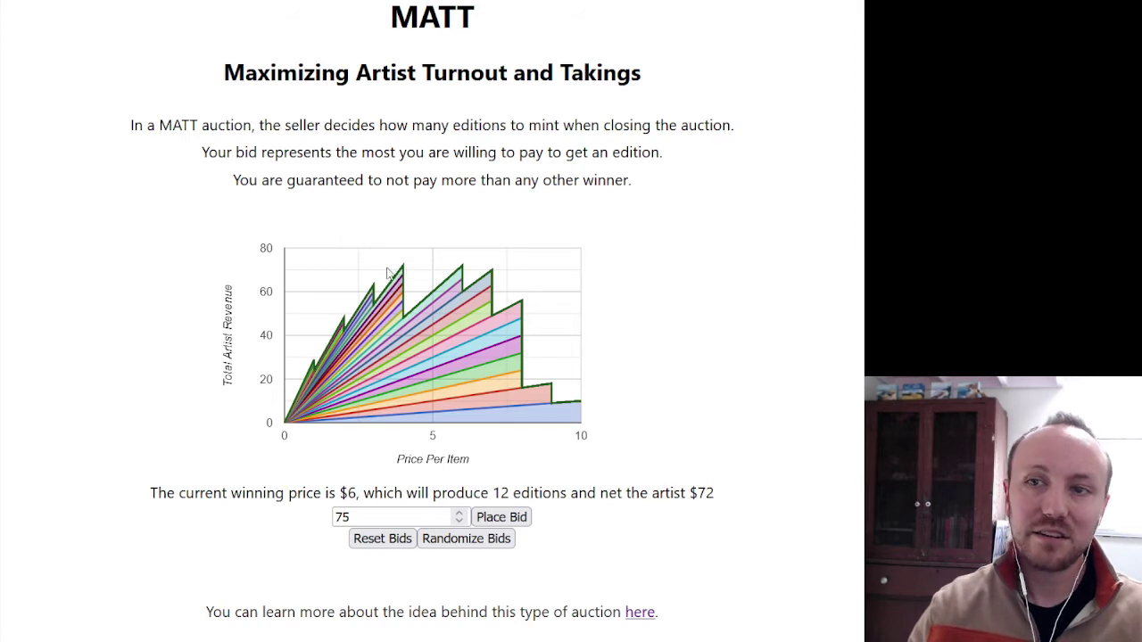
pyautogui.moveTo(453, 272)
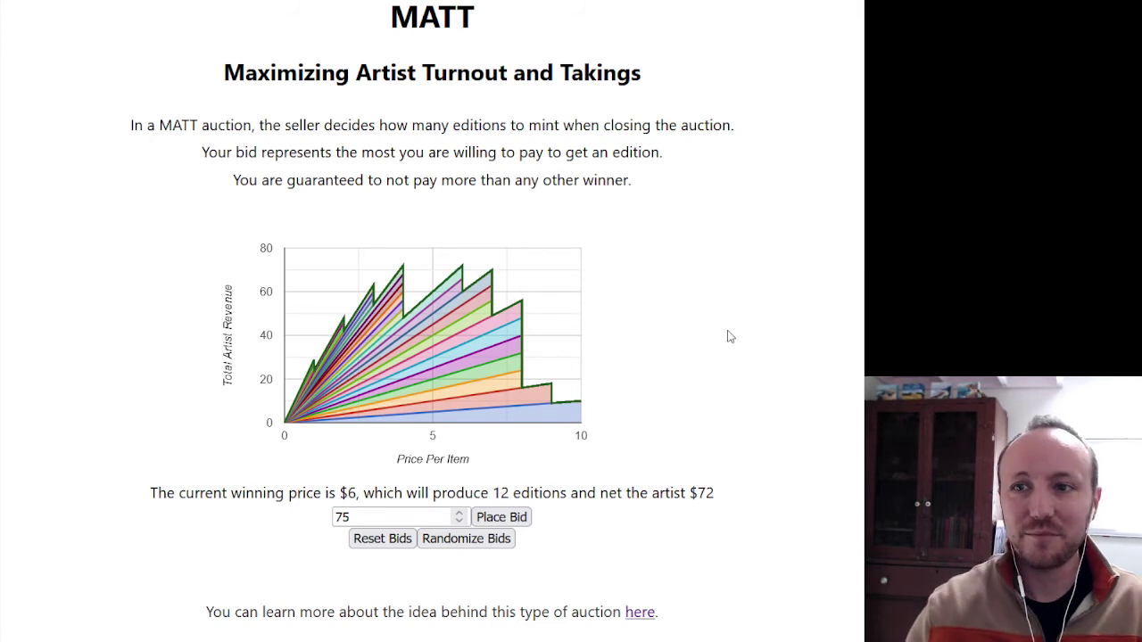
pyautogui.moveTo(487, 403)
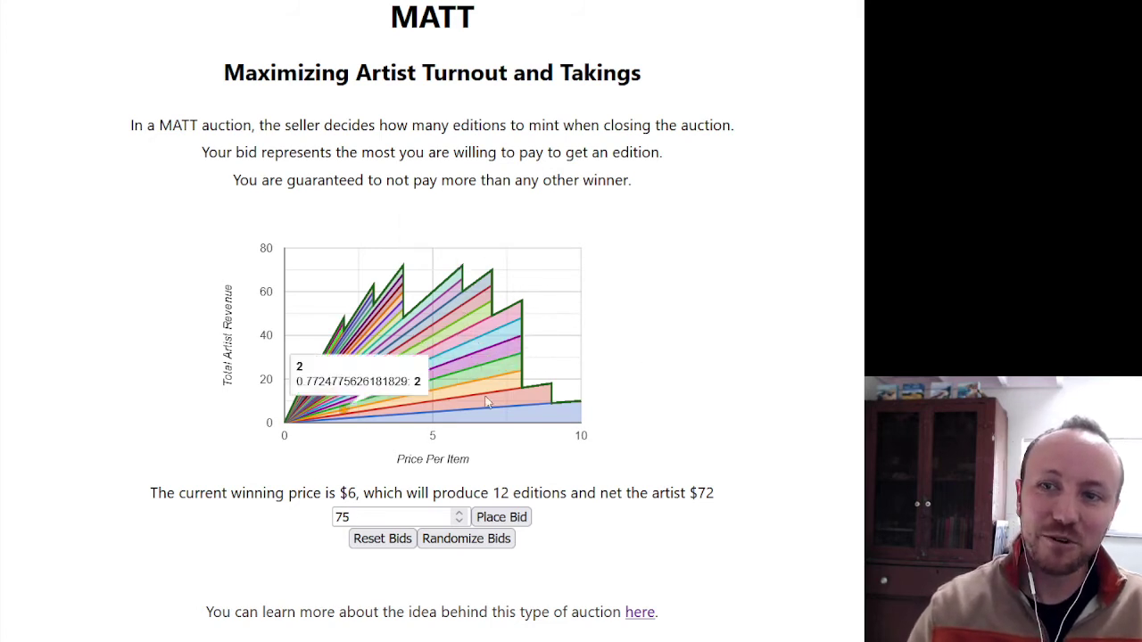